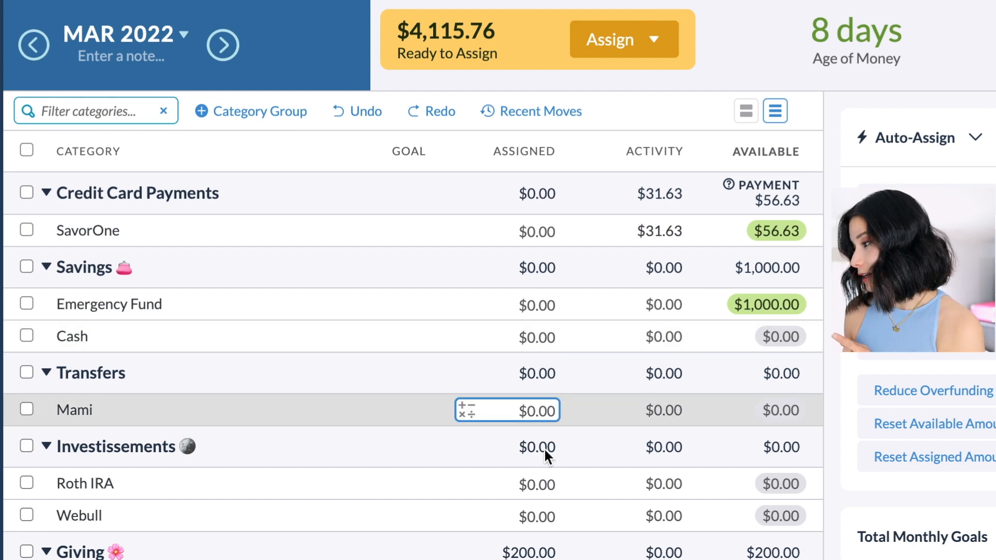
- Review the assigned and available amounts of the March 2022 categories from Investissements through Transportation
{"action": "scroll", "coordinate": [498, 516], "scroll_direction": "down", "scroll_amount": 5}
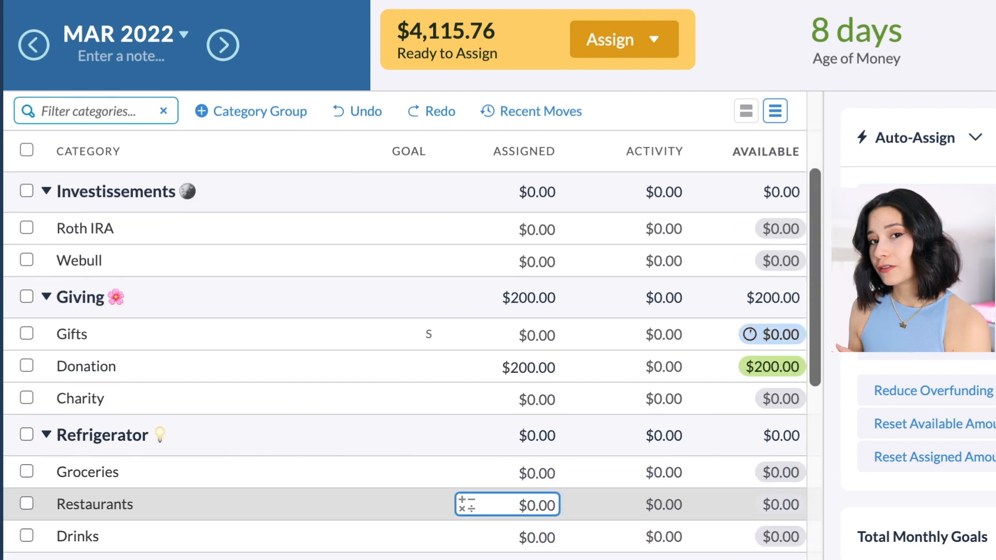
{"action": "scroll", "coordinate": [508, 503], "scroll_direction": "down", "scroll_amount": 1}
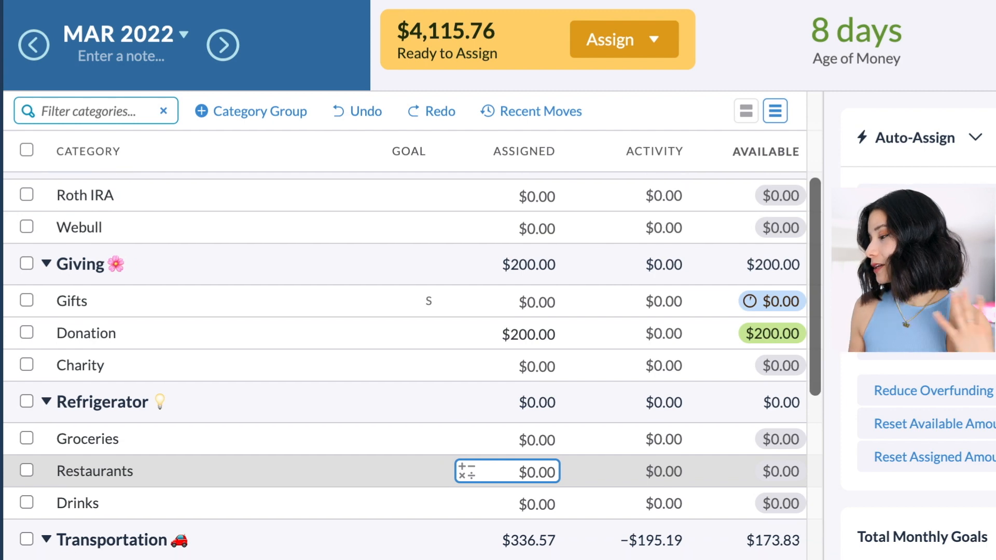
{"action": "scroll", "coordinate": [512, 459], "scroll_direction": "down", "scroll_amount": 4}
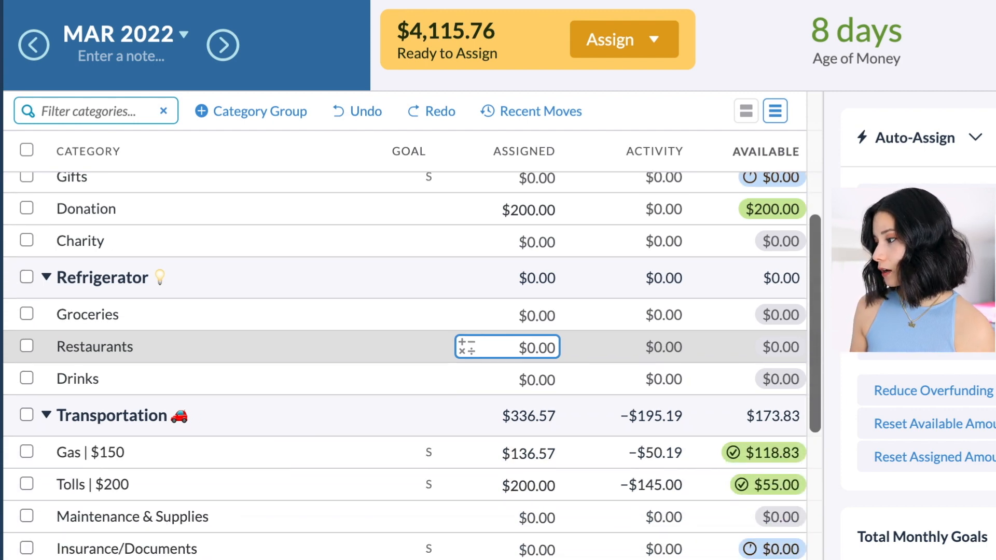
{"action": "left_click", "coordinate": [513, 492]}
{"action": "scroll", "coordinate": [513, 497], "scroll_direction": "down", "scroll_amount": 8}
{"action": "left_click", "coordinate": [524, 437]}
{"action": "left_click", "coordinate": [772, 275]}
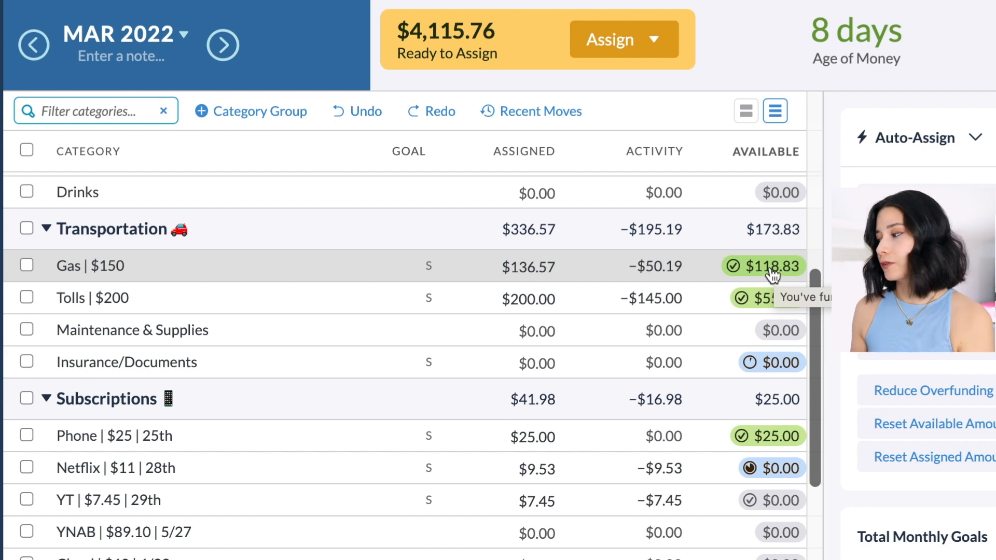
{"action": "left_click", "coordinate": [478, 320]}
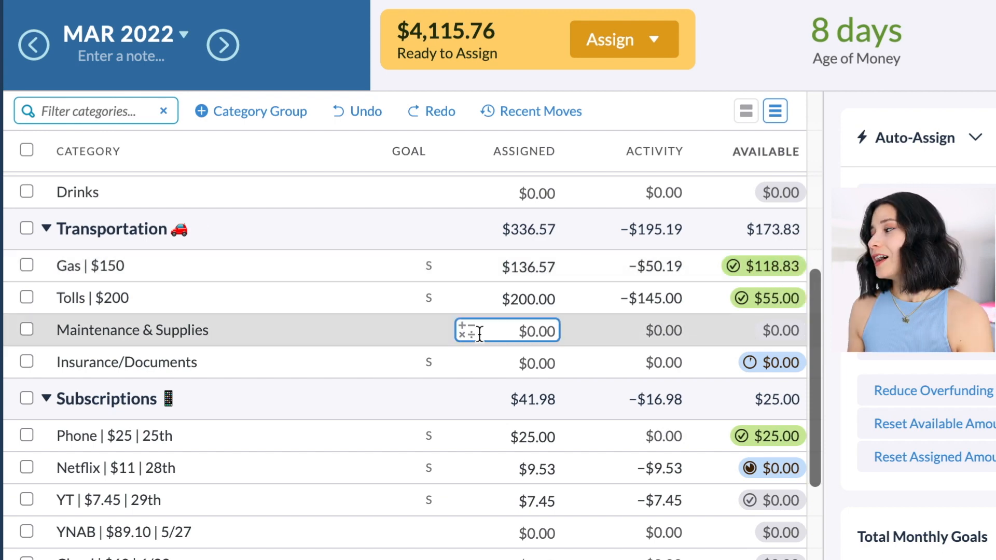
{"action": "left_click", "coordinate": [473, 308]}
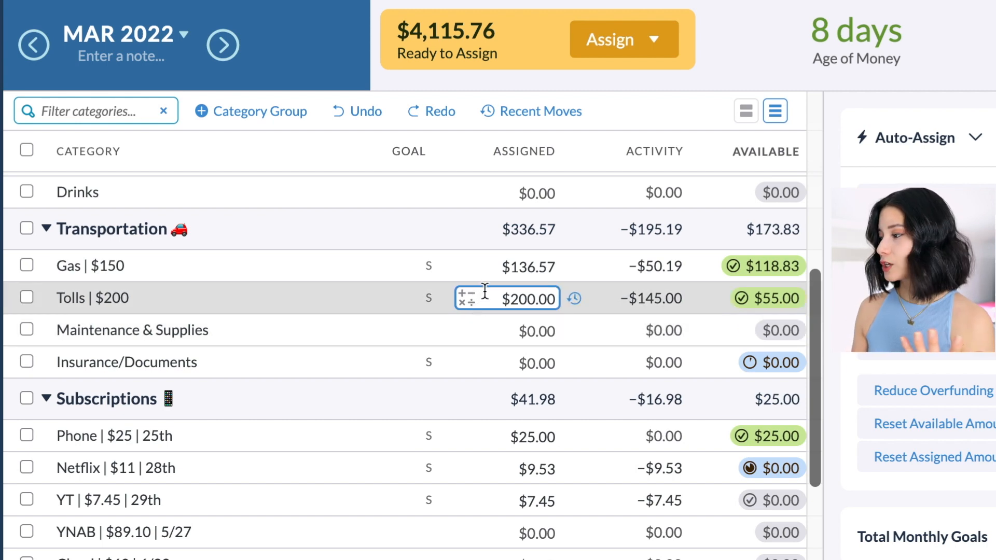
- Review the assigned and available amounts in the Subscriptions, Education and My Baby Boy category groups
{"action": "scroll", "coordinate": [486, 287], "scroll_direction": "down", "scroll_amount": 4}
{"action": "left_click", "coordinate": [519, 357]}
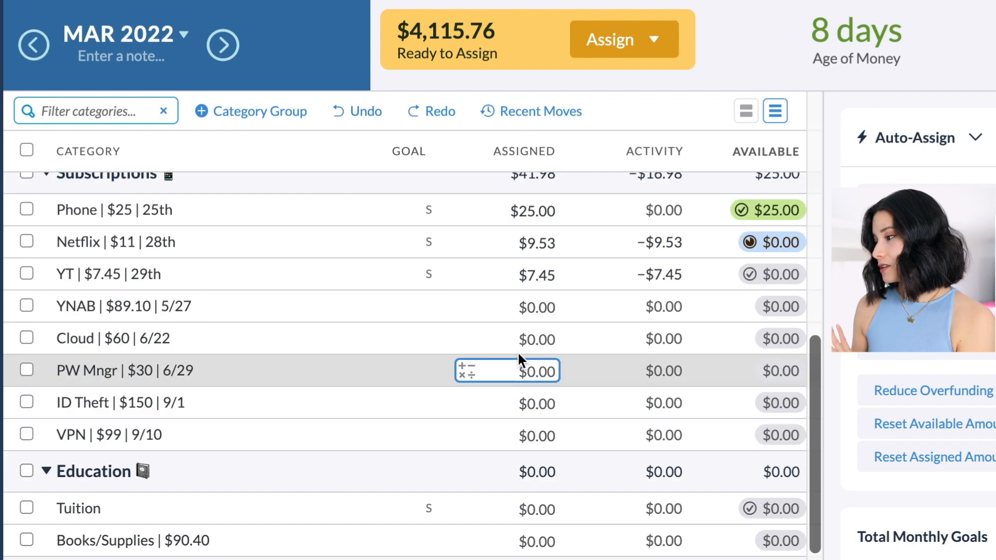
{"action": "left_click", "coordinate": [513, 210]}
{"action": "key", "text": "Escape"}
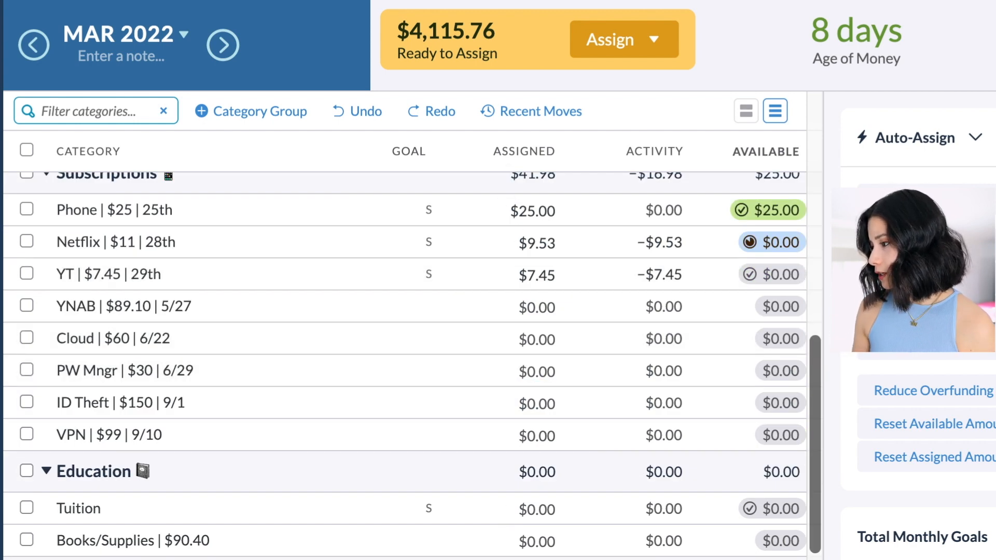
{"action": "scroll", "coordinate": [513, 364], "scroll_direction": "down", "scroll_amount": 4}
{"action": "left_click", "coordinate": [519, 420]}
{"action": "scroll", "coordinate": [518, 420], "scroll_direction": "down", "scroll_amount": 1}
{"action": "scroll", "coordinate": [467, 467], "scroll_direction": "up", "scroll_amount": 1}
{"action": "key", "text": "Escape"}
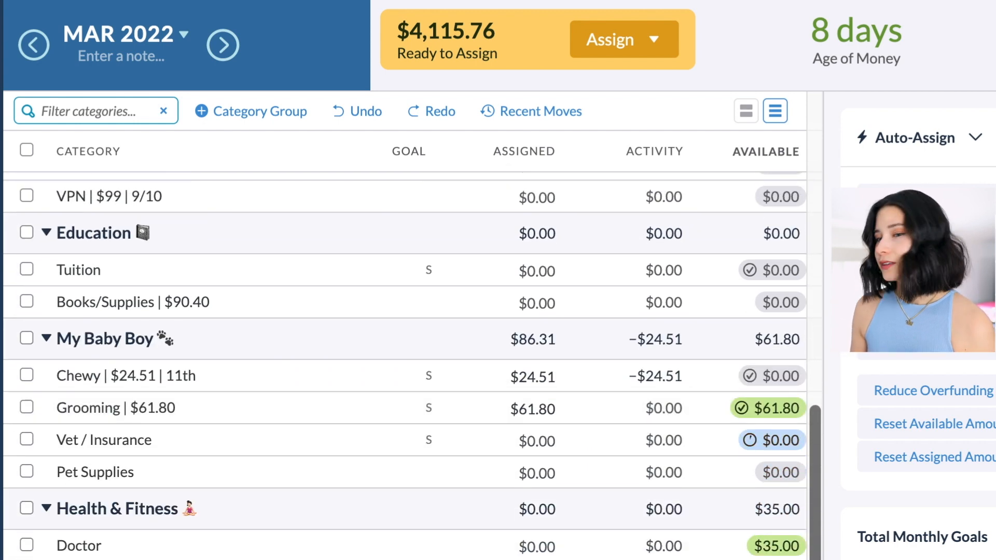
{"action": "left_click", "coordinate": [516, 267]}
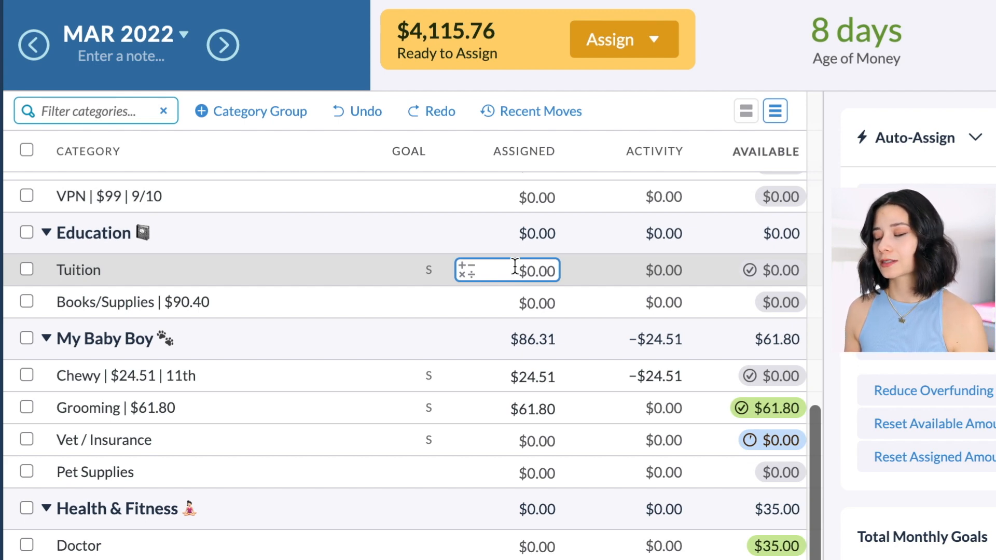
- Assign $90.40 to the Books/Supplies category in the Education group and deselect the category
{"action": "left_click", "coordinate": [533, 290]}
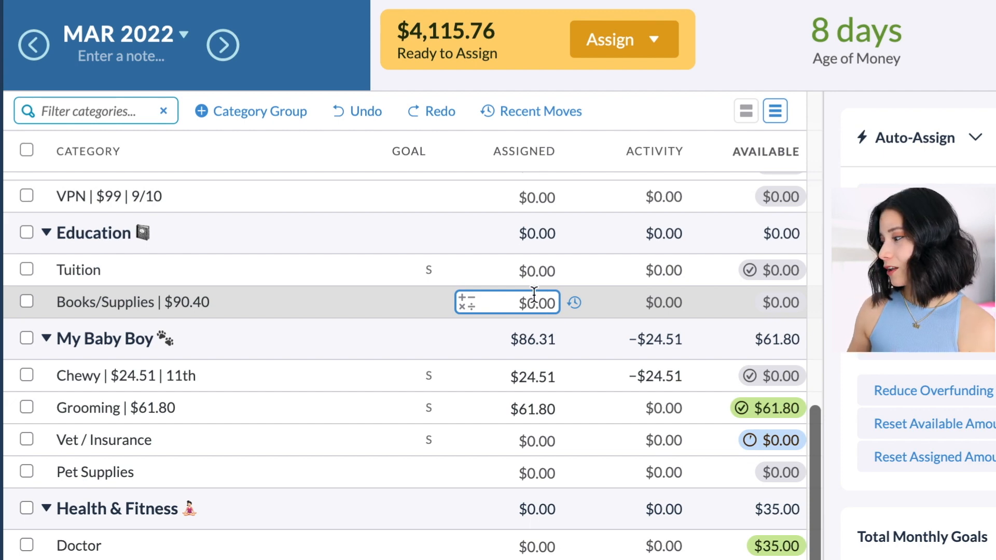
{"action": "left_click", "coordinate": [533, 300]}
{"action": "type", "text": "90.40"}
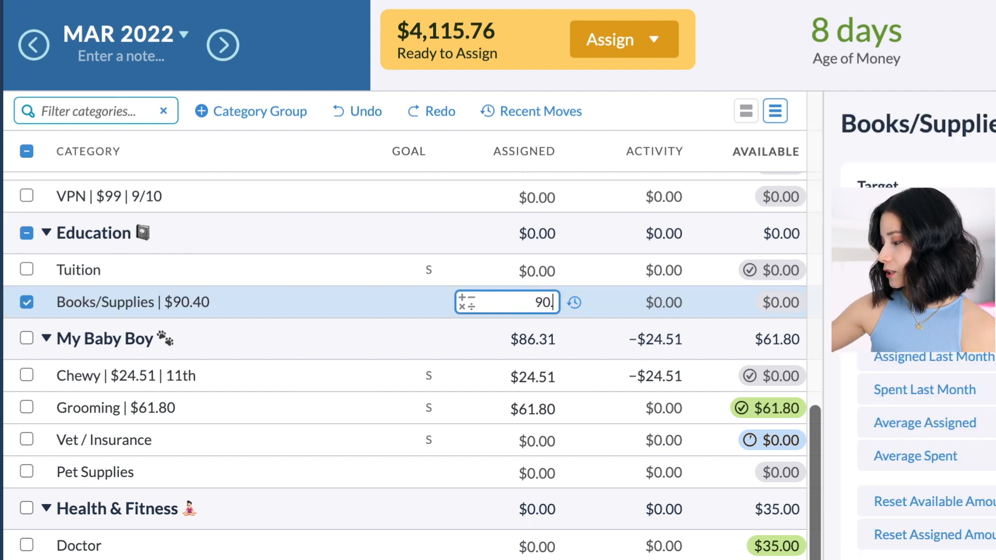
{"action": "key", "text": "Return"}
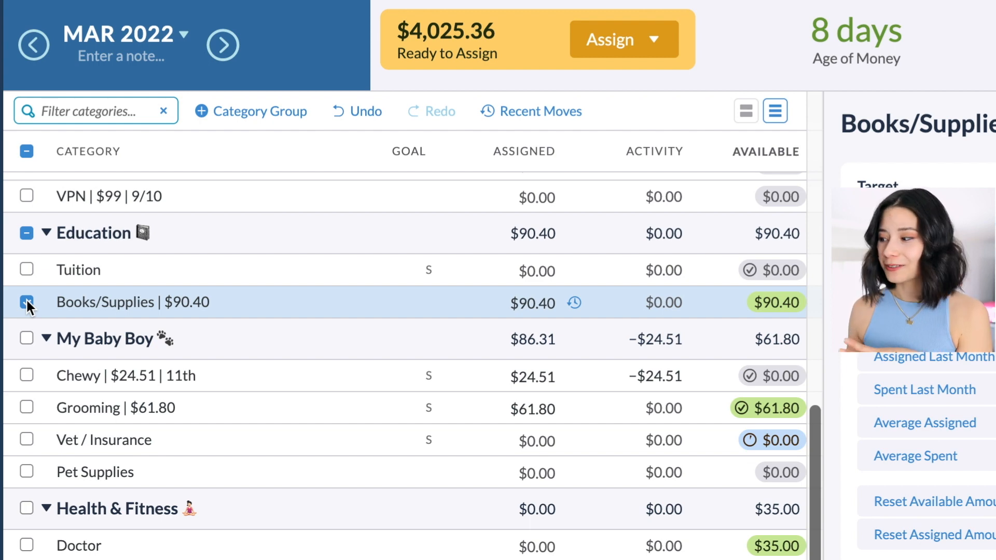
{"action": "left_click", "coordinate": [26, 301]}
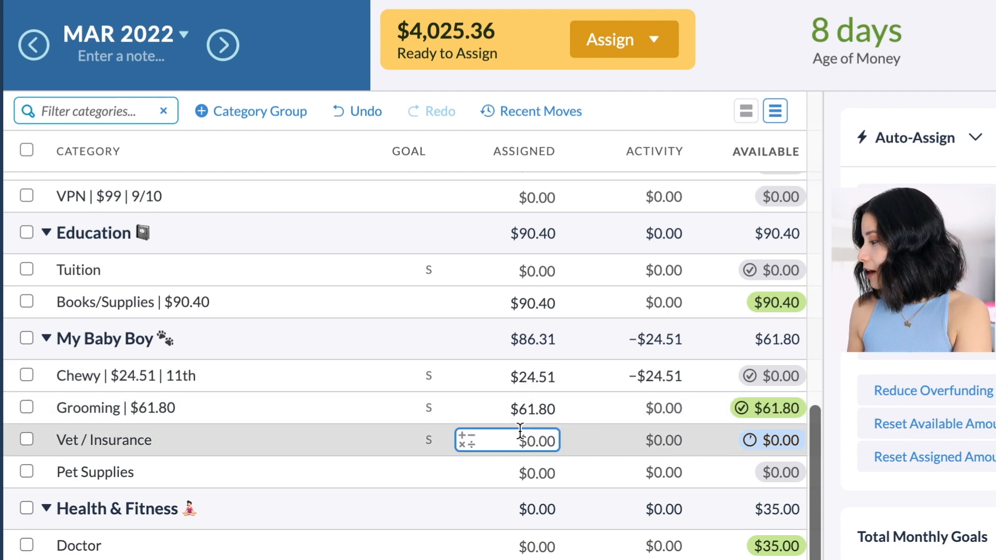
- Rename the My Baby Boy category group as Percy with the paw prints emoji
{"action": "scroll", "coordinate": [520, 431], "scroll_direction": "down", "scroll_amount": 3}
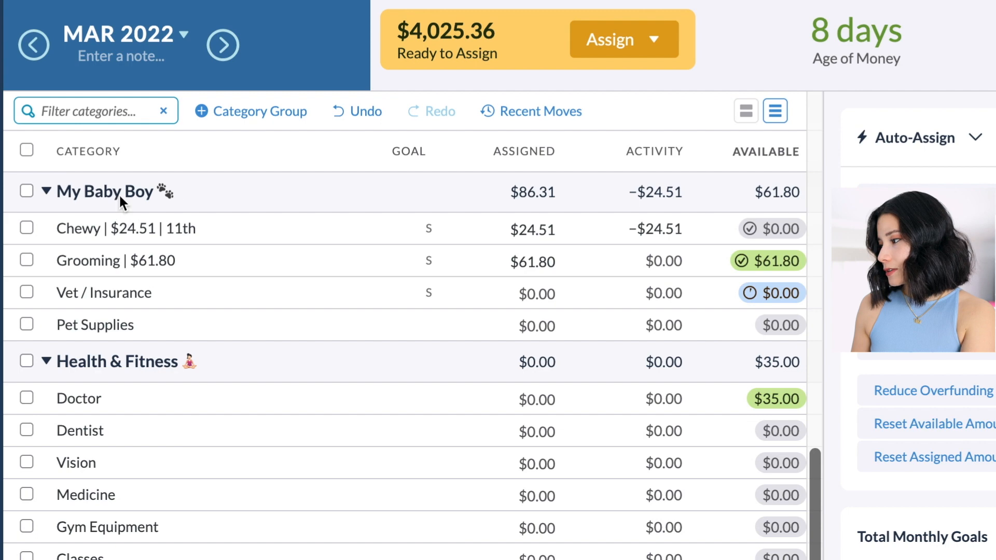
{"action": "left_click", "coordinate": [119, 194]}
{"action": "key", "text": "ctrl+a"}
{"action": "key", "text": "BackSpace"}
{"action": "type", "text": "Percy"}
{"action": "key", "text": "Return"}
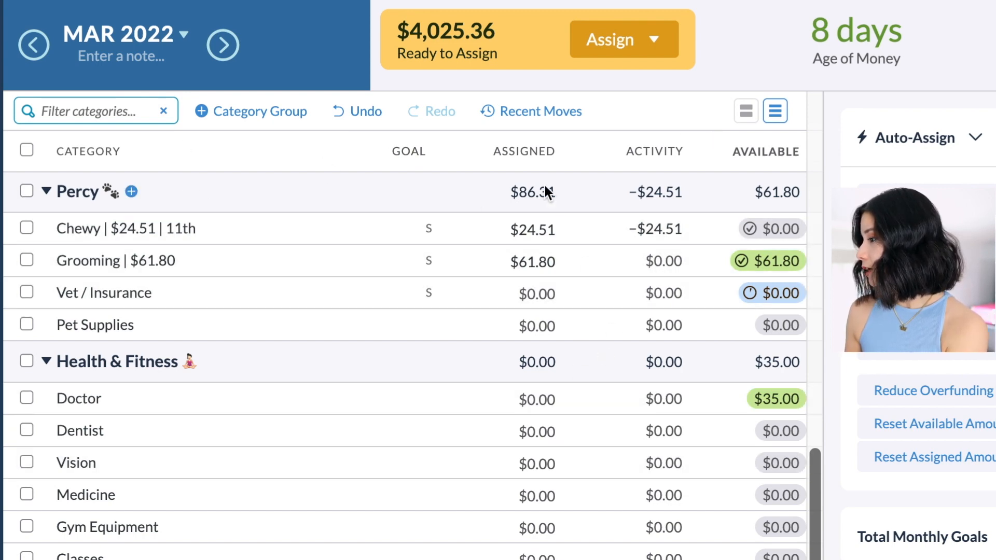
- Move the Impuestos category group from above Fun Funds to directly below the Debt group
{"action": "scroll", "coordinate": [539, 365], "scroll_direction": "down", "scroll_amount": 4}
{"action": "left_click", "coordinate": [537, 363]}
{"action": "left_click", "coordinate": [523, 283]}
{"action": "left_click", "coordinate": [519, 491]}
{"action": "scroll", "coordinate": [503, 497], "scroll_direction": "down", "scroll_amount": 5}
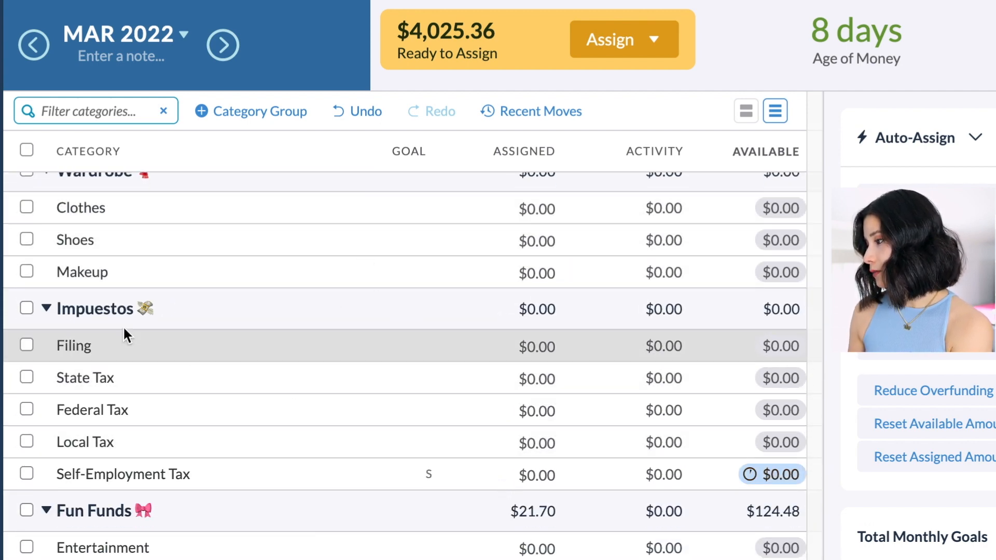
{"action": "left_click", "coordinate": [103, 306]}
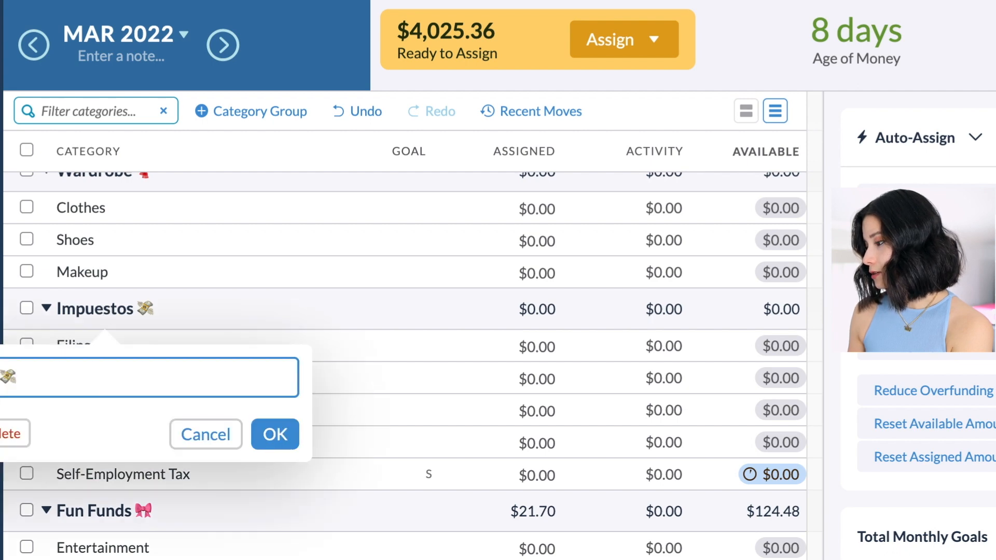
{"action": "left_click", "coordinate": [122, 306]}
{"action": "left_click_drag", "start_coordinate": [90, 311], "coordinate": [401, 504]}
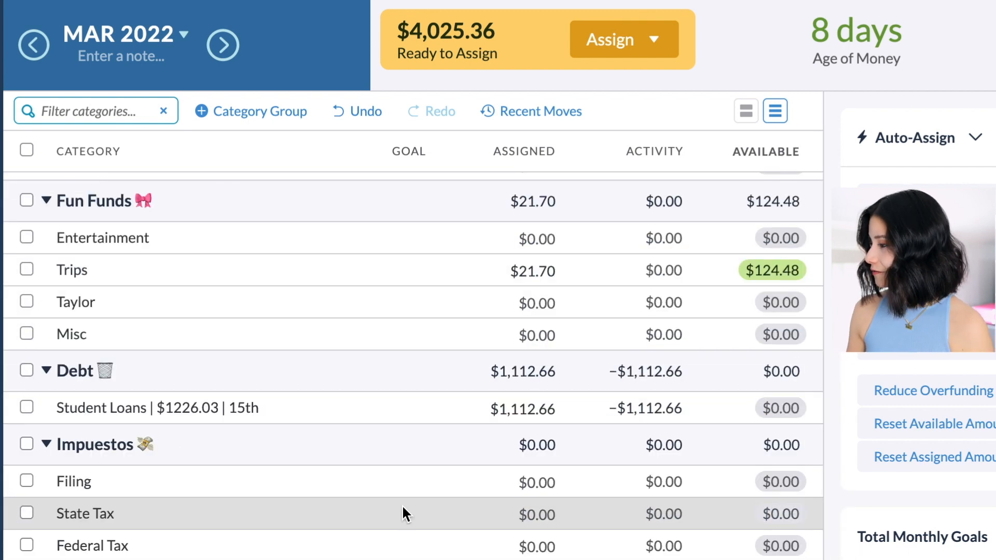
- Add $4,025.36 to the assigned amount of the Student Loans category in the Debt group
{"action": "scroll", "coordinate": [402, 507], "scroll_direction": "down", "scroll_amount": 1}
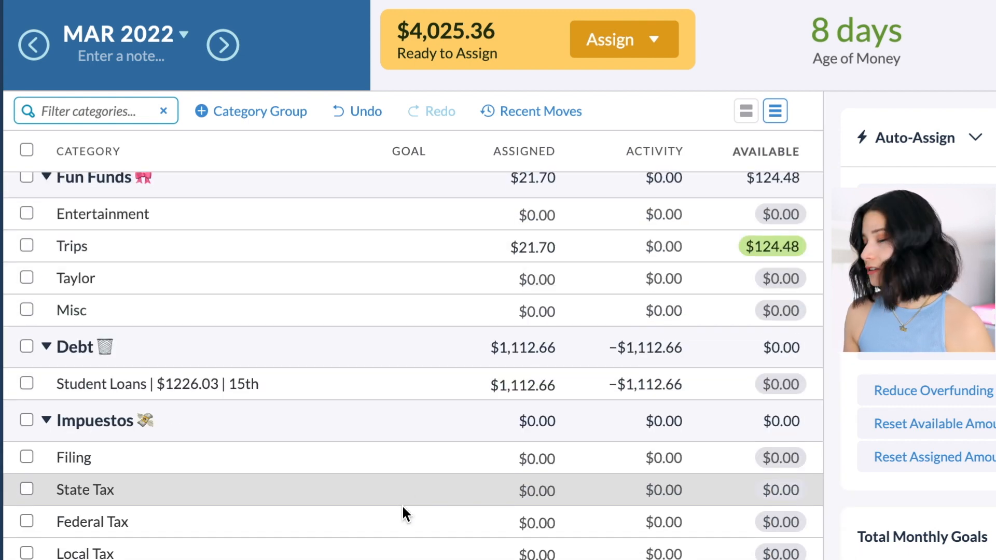
{"action": "scroll", "coordinate": [402, 507], "scroll_direction": "down", "scroll_amount": 1}
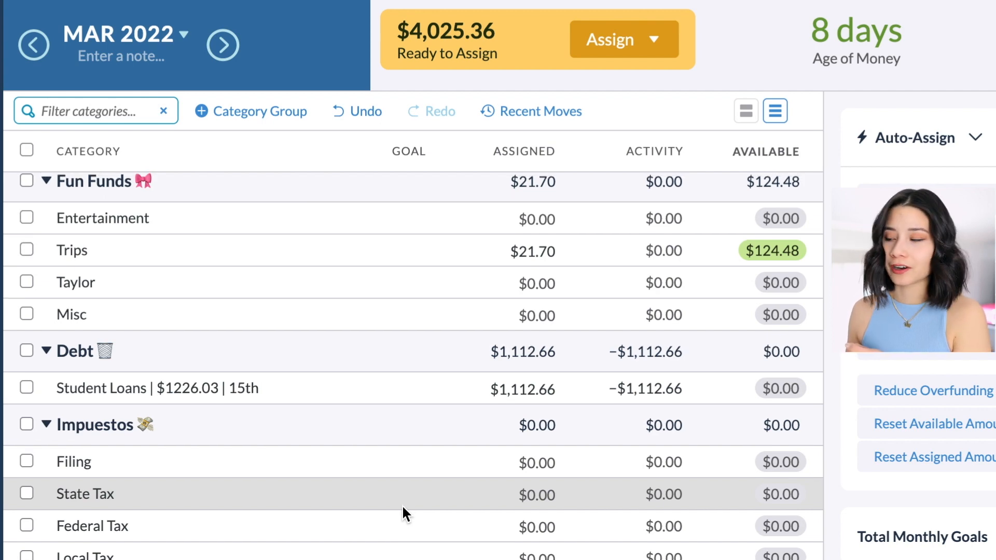
{"action": "scroll", "coordinate": [402, 508], "scroll_direction": "down", "scroll_amount": 2}
{"action": "scroll", "coordinate": [403, 514], "scroll_direction": "up", "scroll_amount": 1}
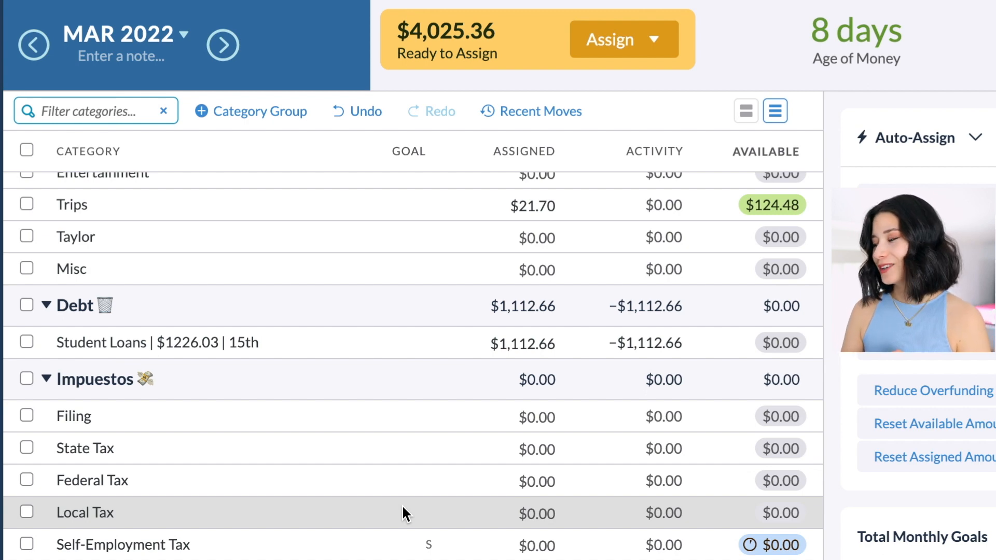
{"action": "left_click", "coordinate": [495, 334]}
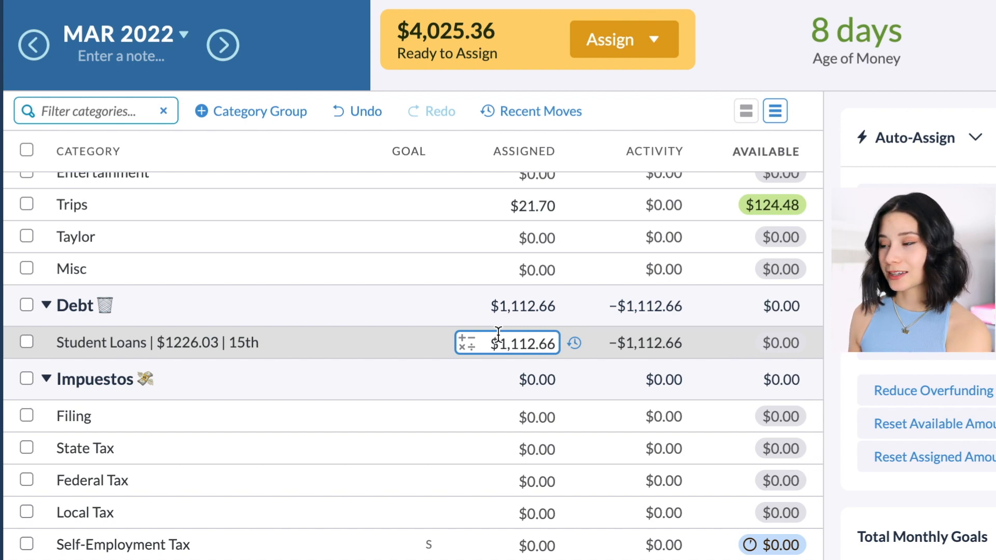
{"action": "left_click", "coordinate": [551, 342]}
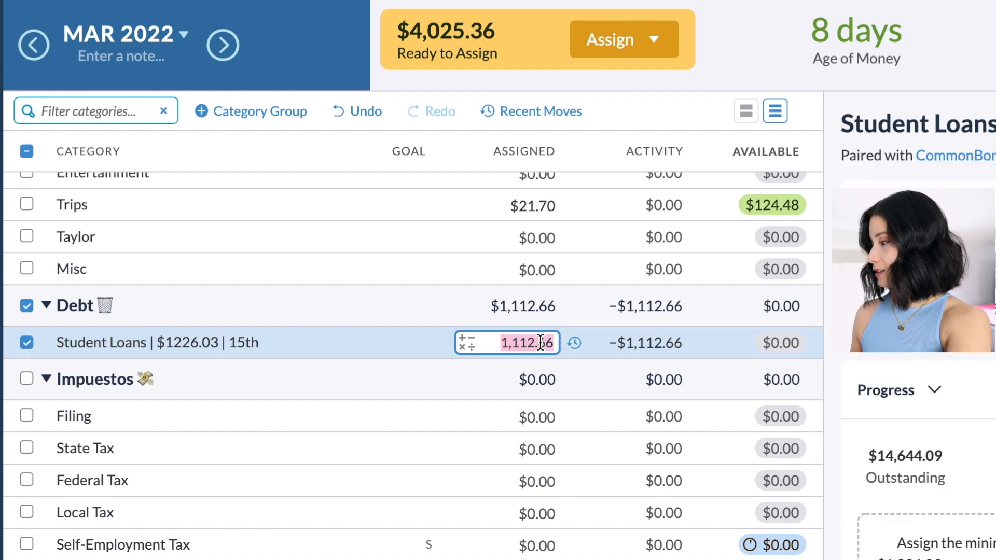
{"action": "type", "text": "+4"}
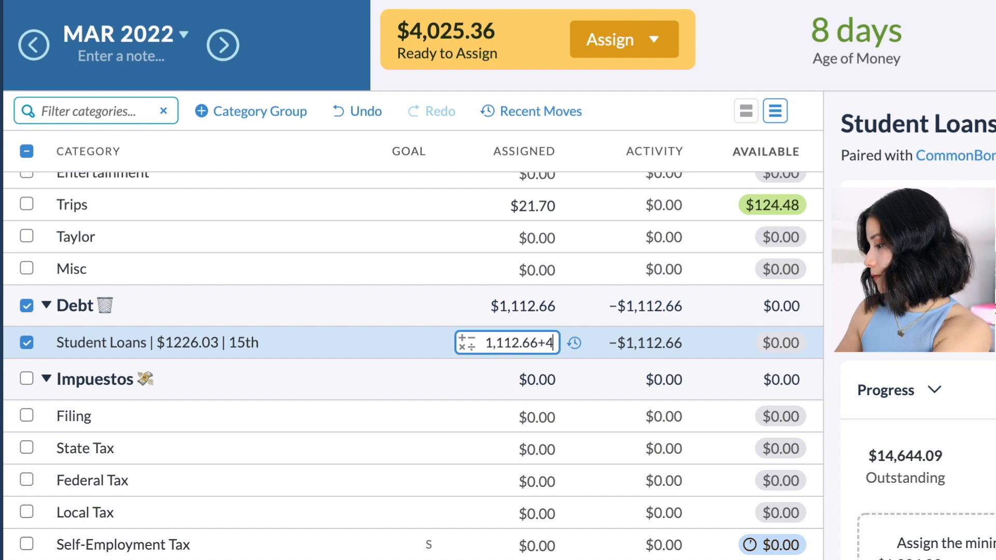
{"action": "type", "text": "025.36"}
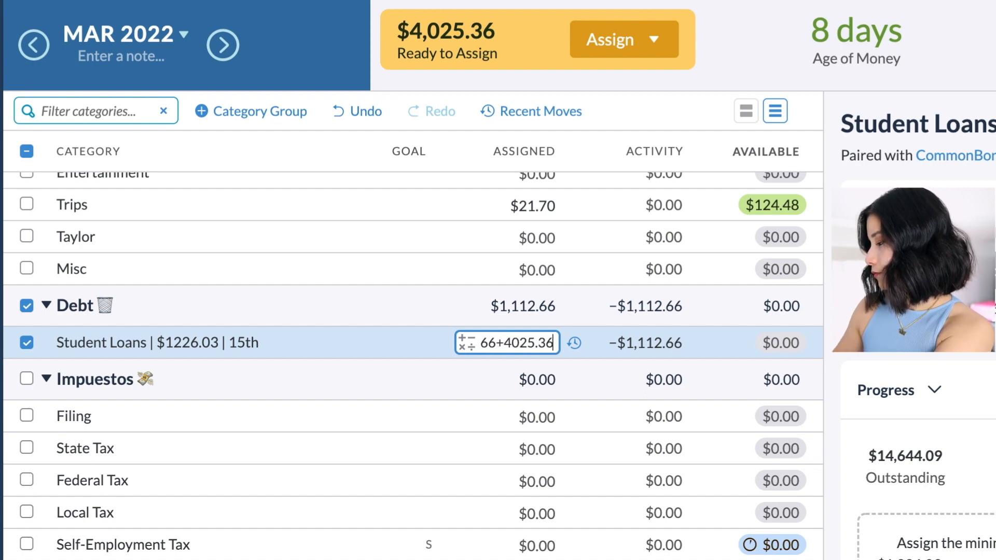
{"action": "key", "text": "Return"}
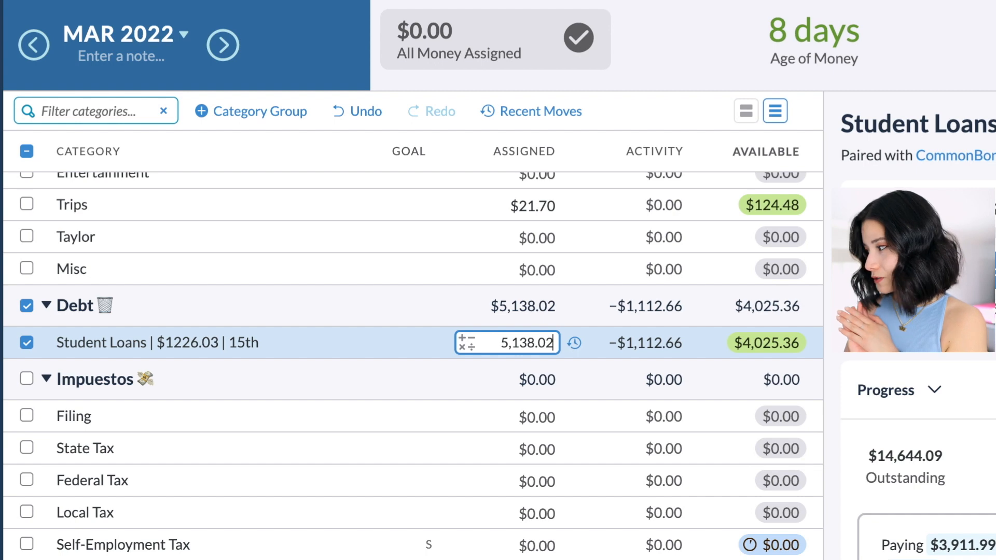
{"action": "left_click", "coordinate": [382, 312]}
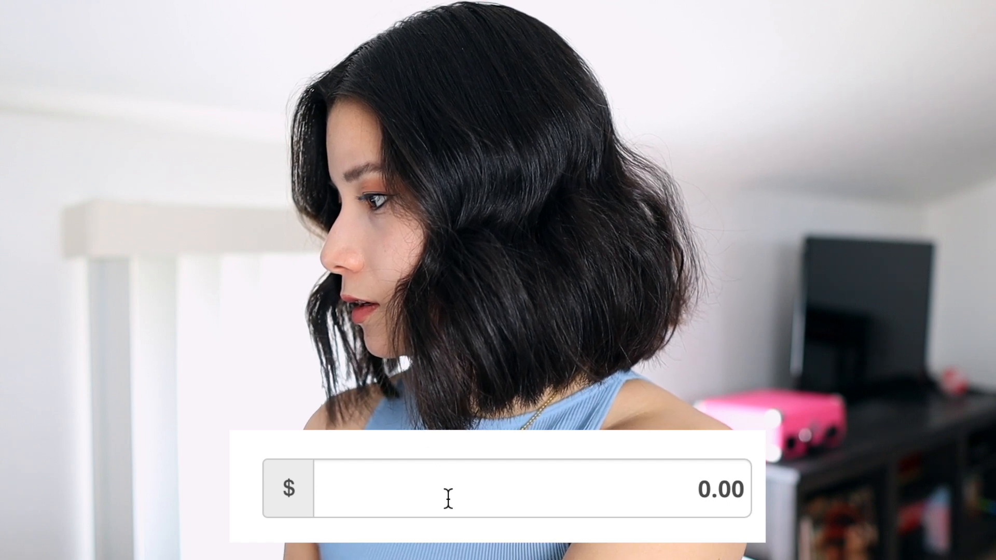
- Enter a dollar amount beginning with the digits 40253 in the empty amount field
{"action": "left_click", "coordinate": [448, 499]}
{"action": "type", "text": "0.40"}
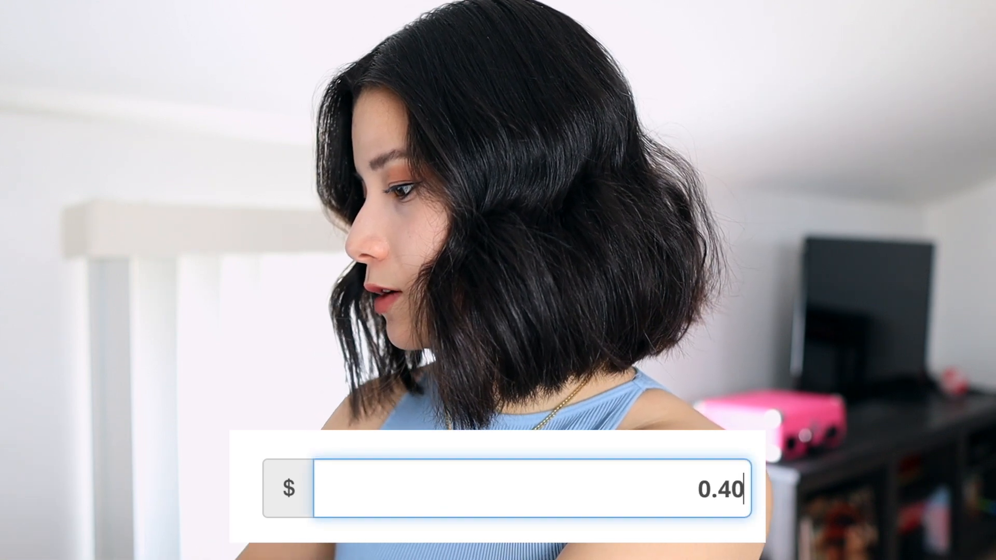
{"action": "type", "text": "253"}
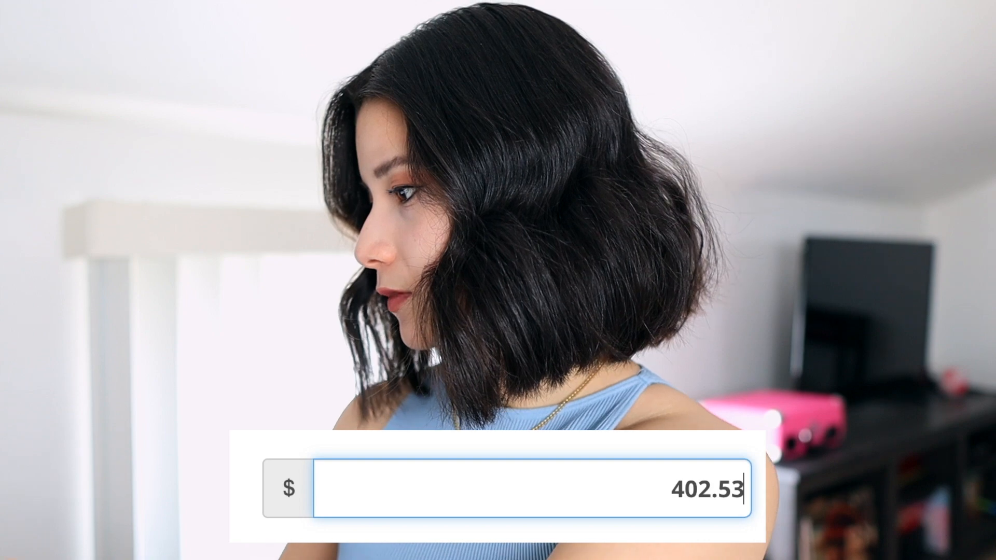